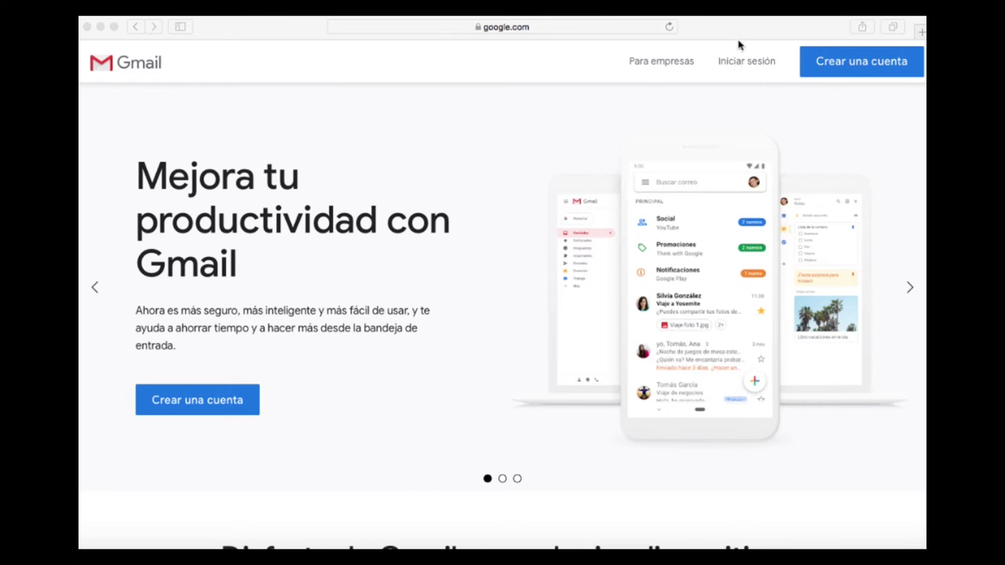
# - Start the Gmail sign-in and enter the account's e-mail address to access the inbox
pyautogui.click(753, 66)
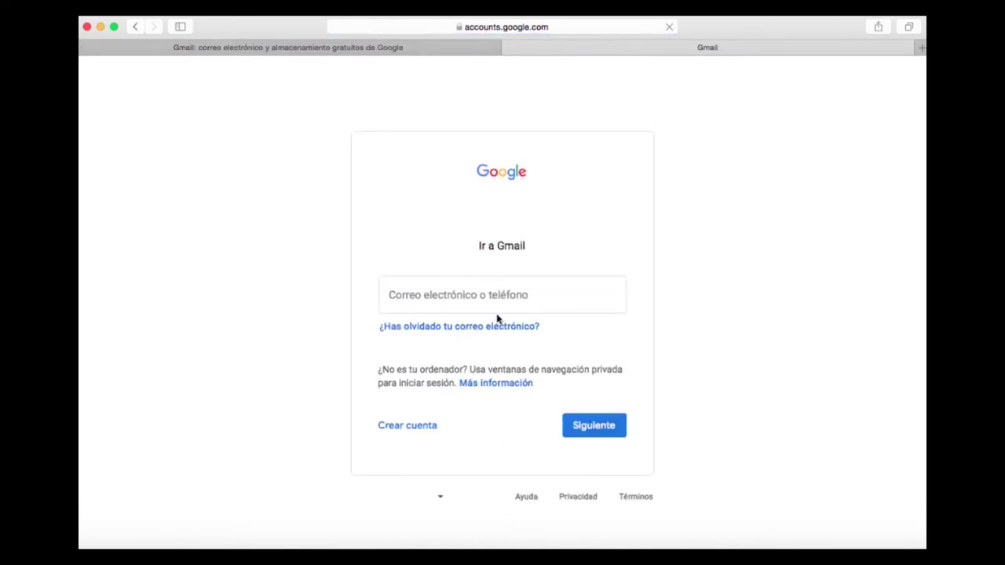
pyautogui.click(494, 292)
pyautogui.write('*****')
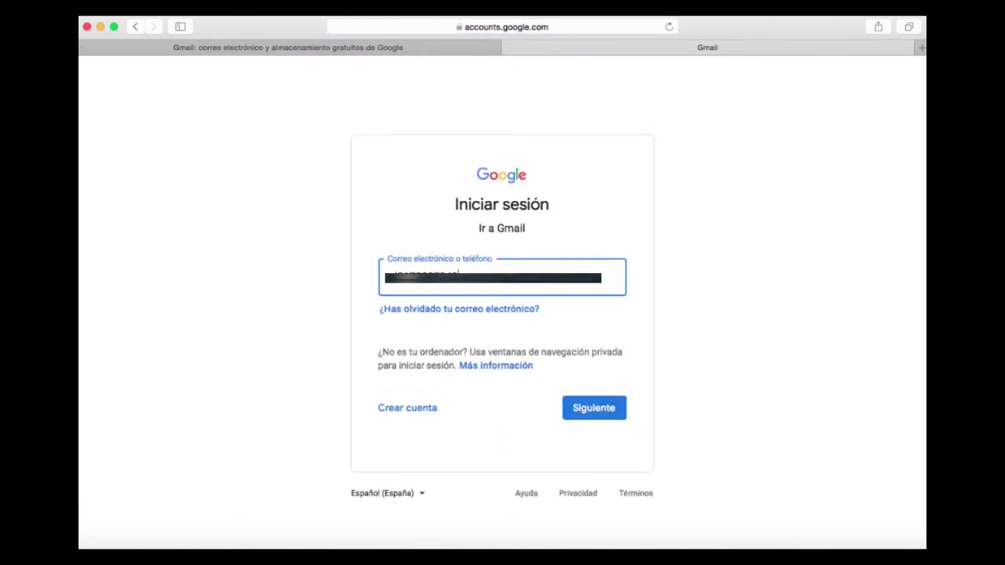
pyautogui.press('Return')
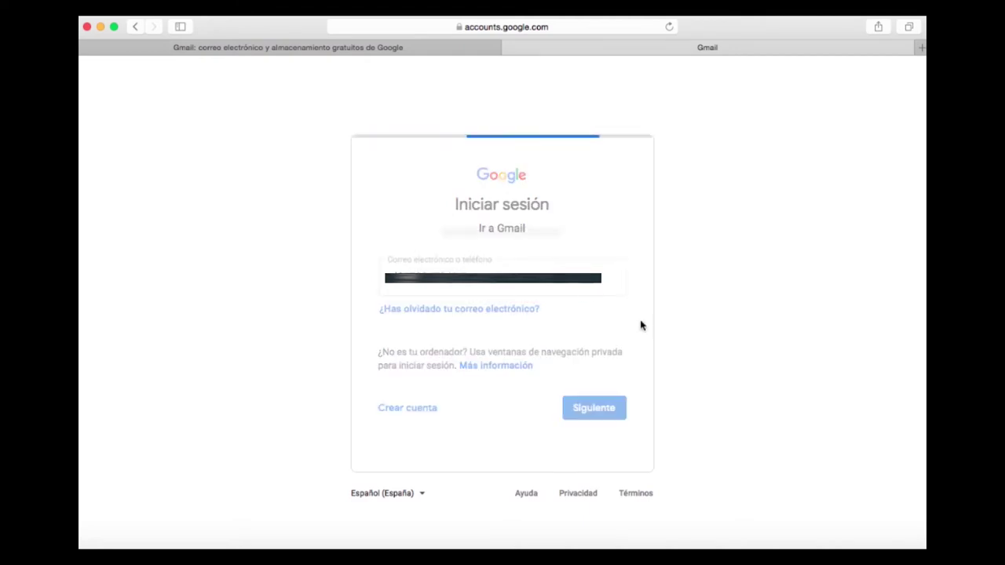
pyautogui.click(585, 351)
pyautogui.click(552, 126)
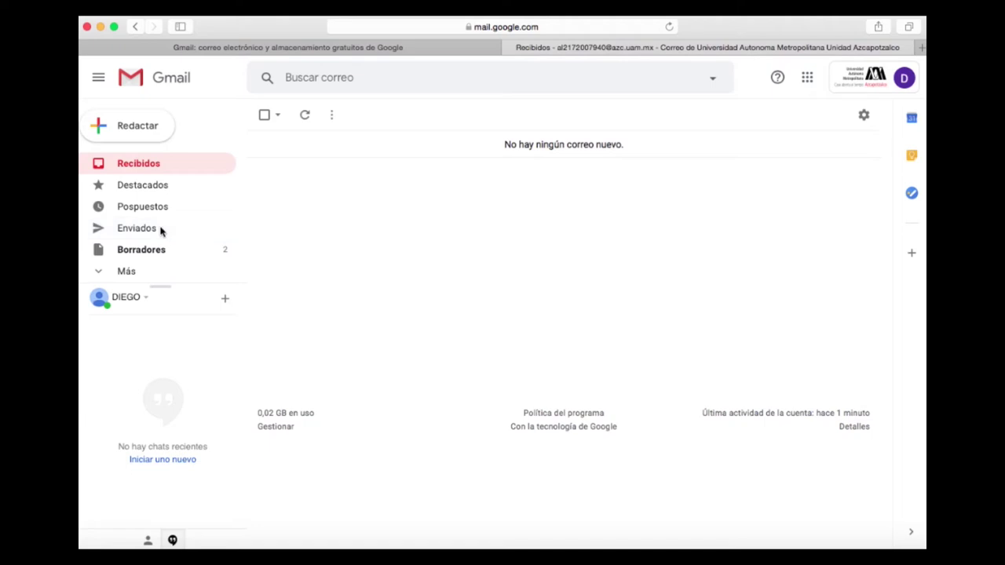
# - Expand the full mailbox folder list and start a new message with the cursor in its body
pyautogui.click(149, 271)
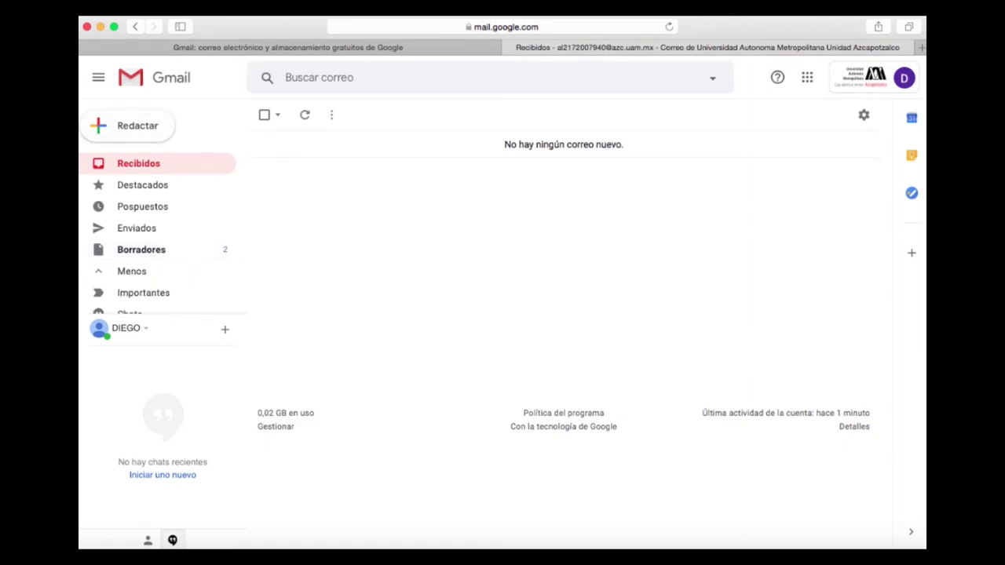
pyautogui.click(130, 137)
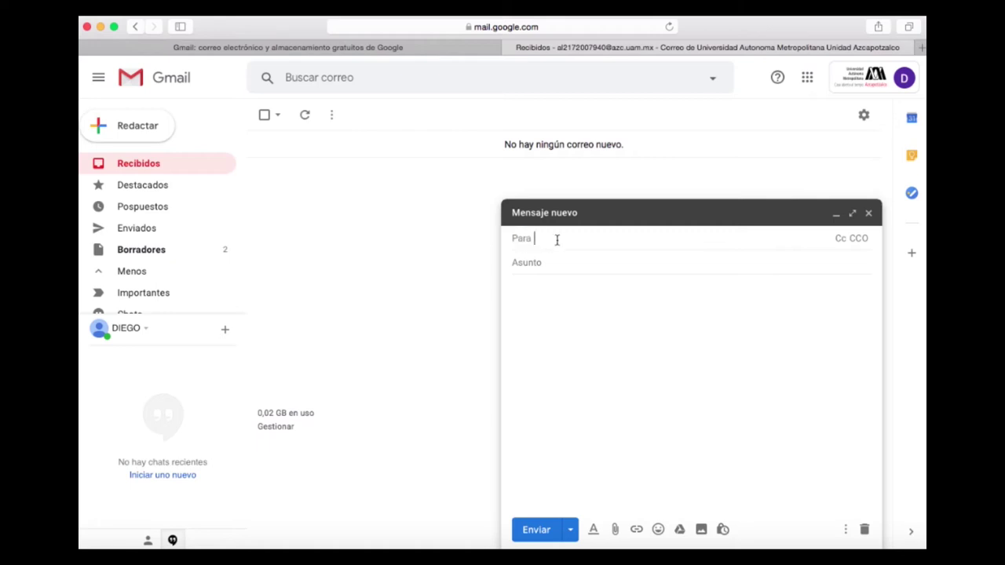
pyautogui.click(531, 263)
pyautogui.click(541, 302)
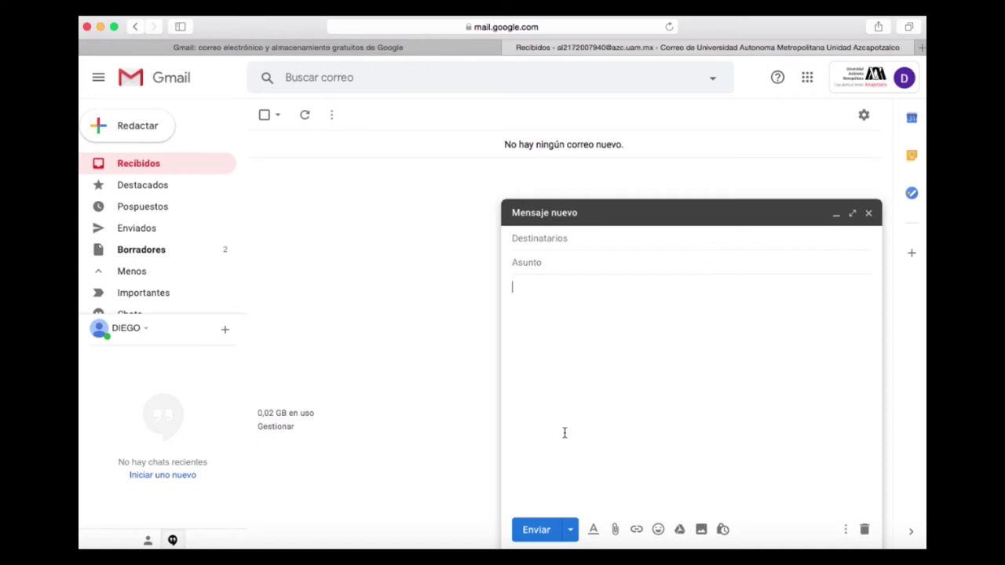
# - Write "Hola" in the message body and format it in Enorme size with the Wide font
pyautogui.click(601, 535)
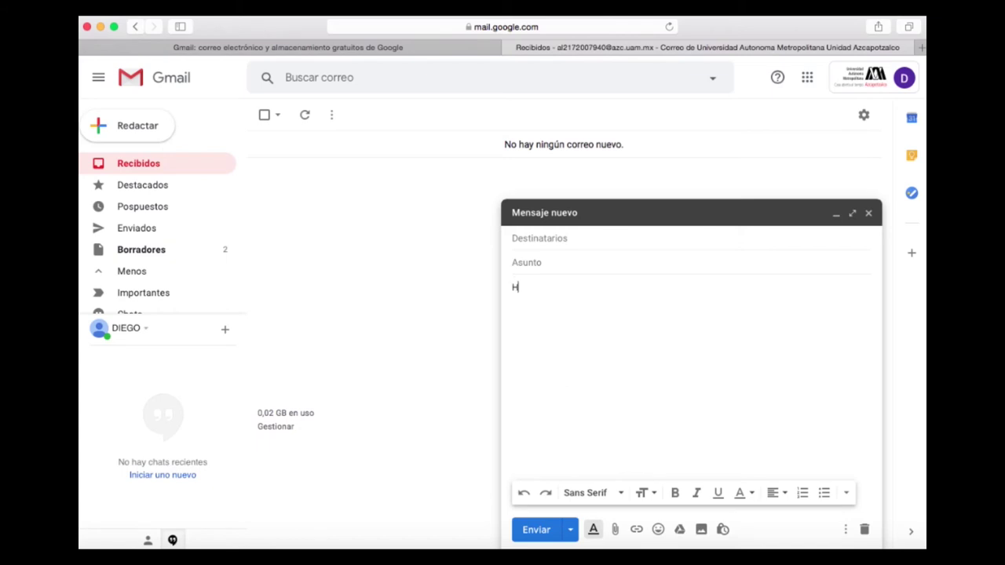
pyautogui.moveTo(511, 290); pyautogui.dragTo(533, 289)
pyautogui.click(654, 497)
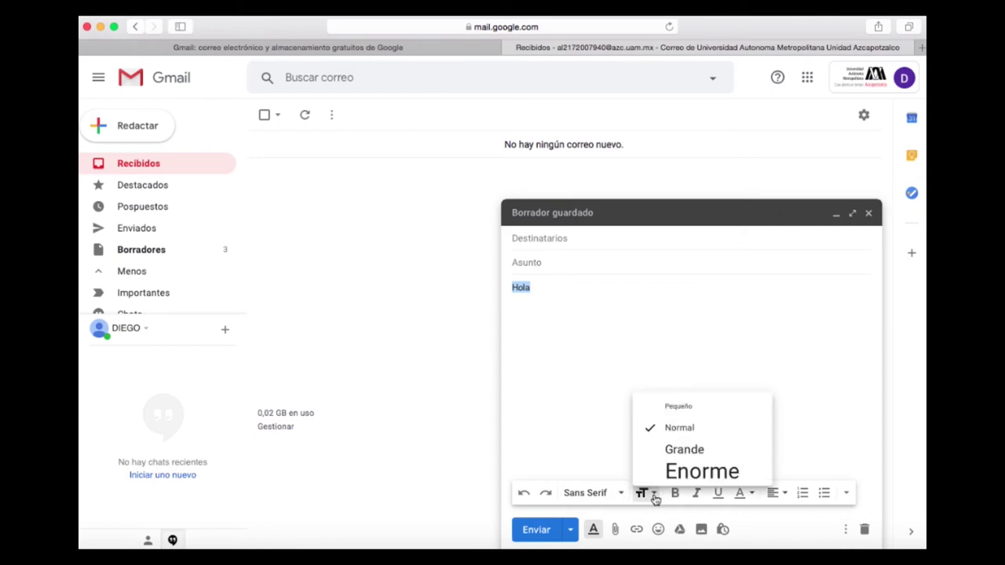
pyautogui.click(659, 473)
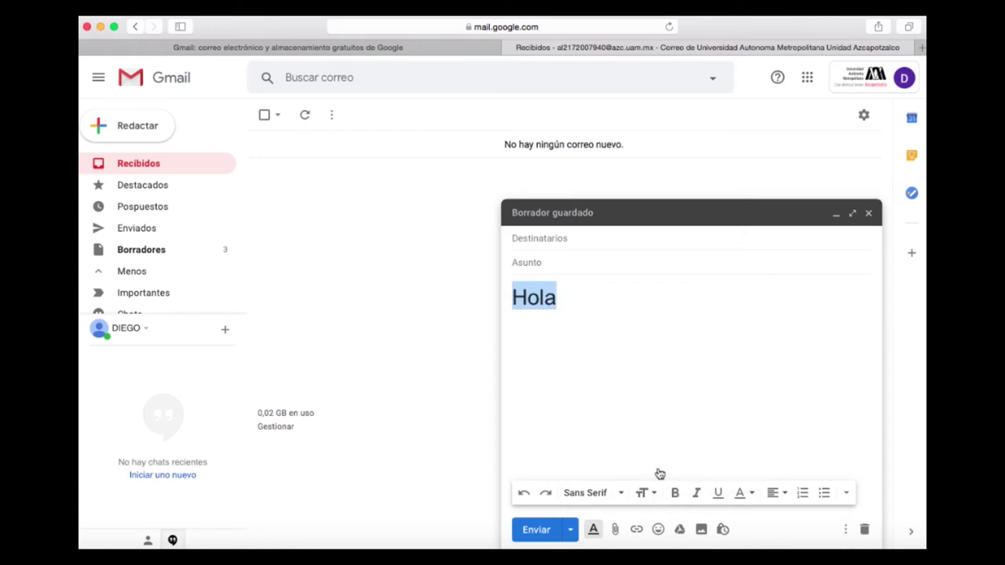
pyautogui.click(621, 494)
pyautogui.click(594, 329)
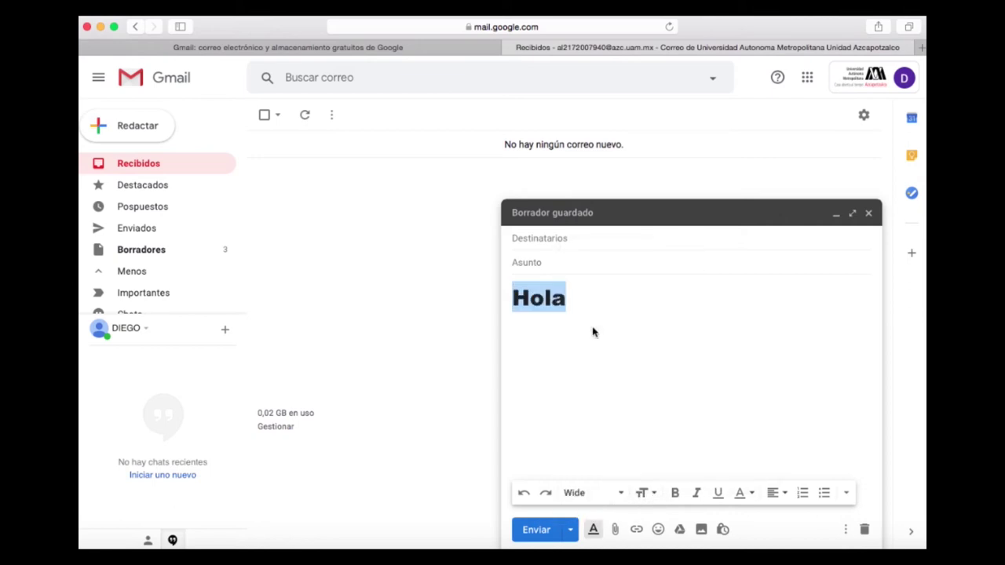
pyautogui.click(586, 316)
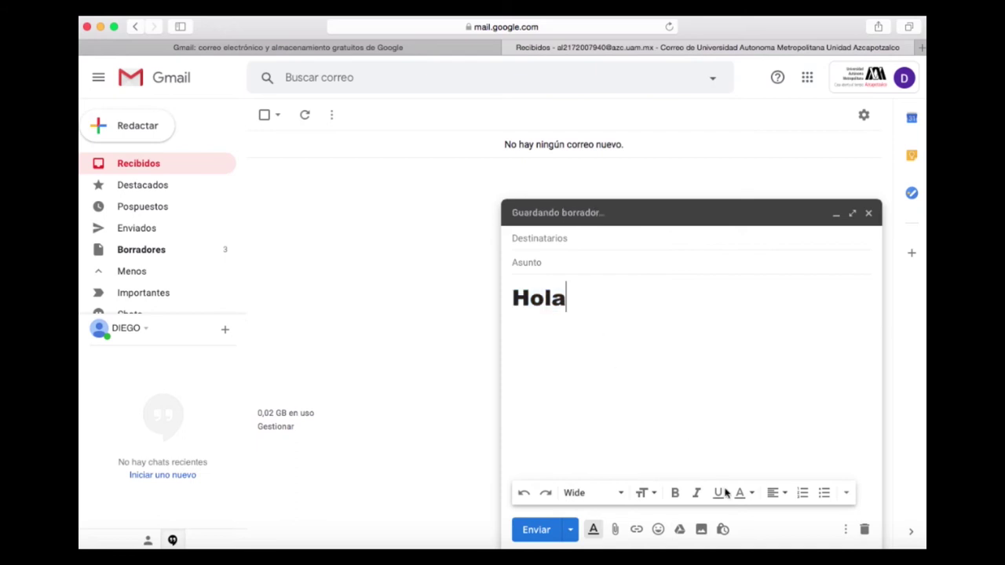
# - Try the italic and bold styles in the message body and turn both off again
pyautogui.click(698, 494)
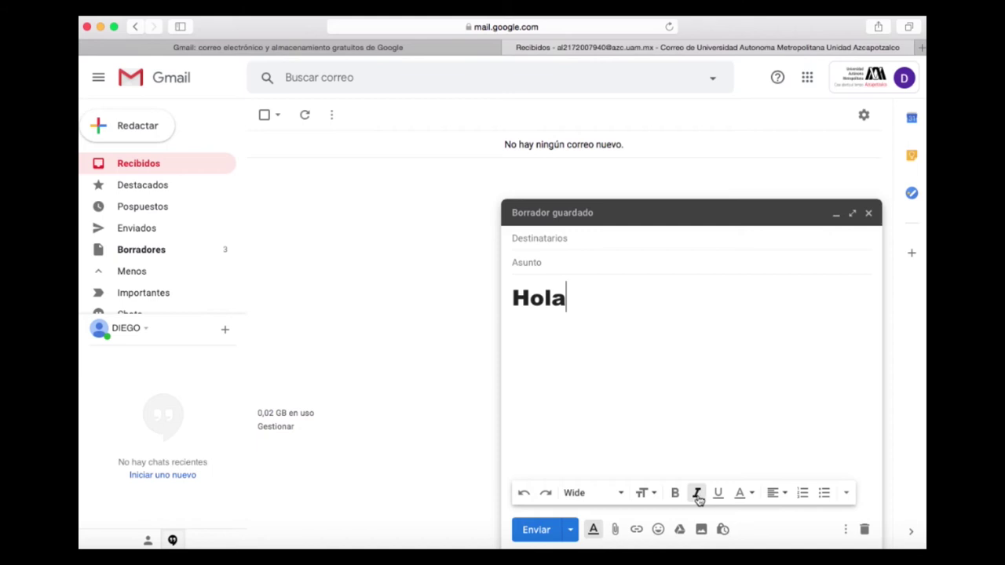
pyautogui.click(677, 495)
pyautogui.click(698, 494)
pyautogui.click(675, 495)
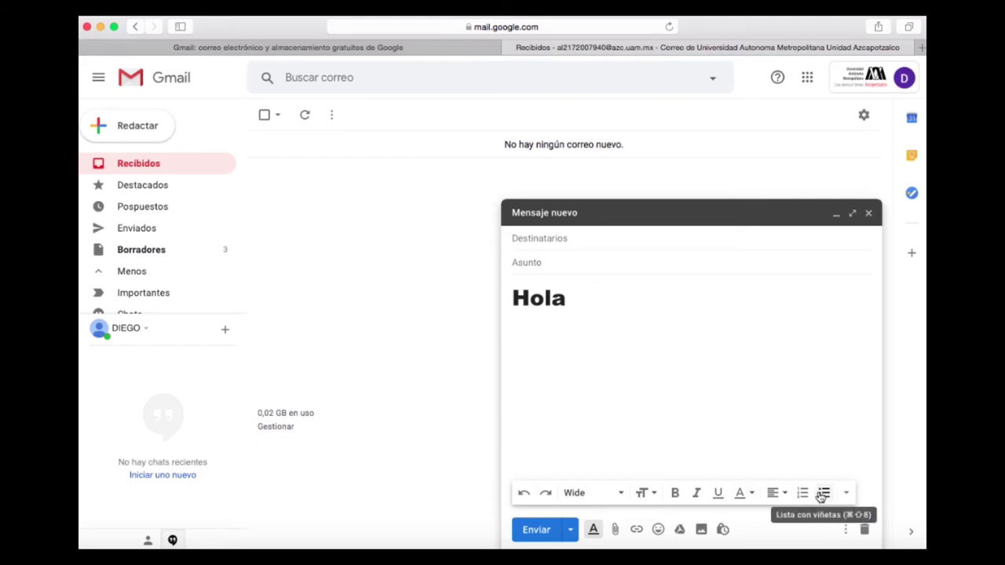
# - Try centre and right alignment on "Hola", return it to left alignment and hide the formatting options
pyautogui.click(777, 495)
pyautogui.click(776, 457)
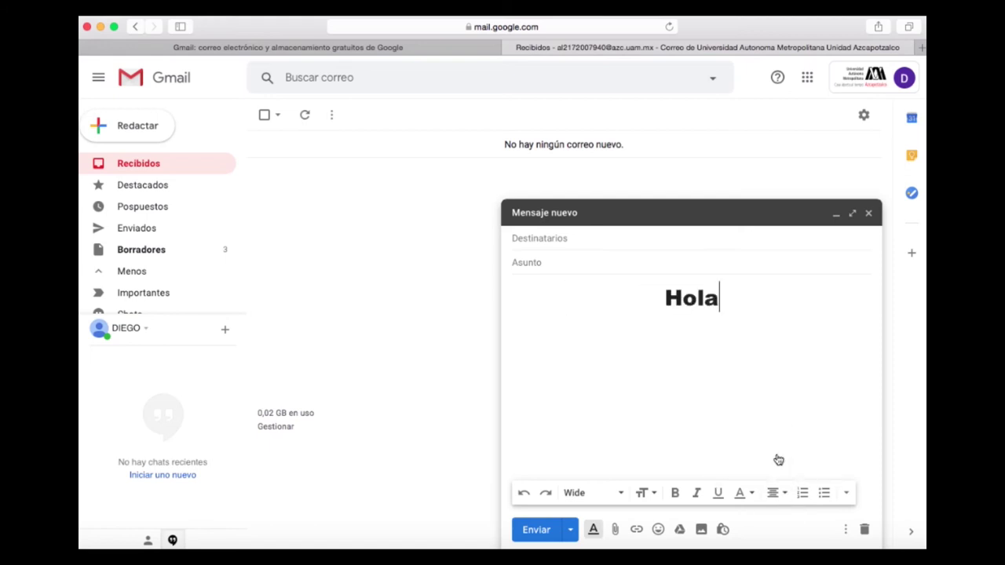
pyautogui.click(775, 494)
pyautogui.click(775, 476)
pyautogui.click(775, 493)
pyautogui.click(774, 439)
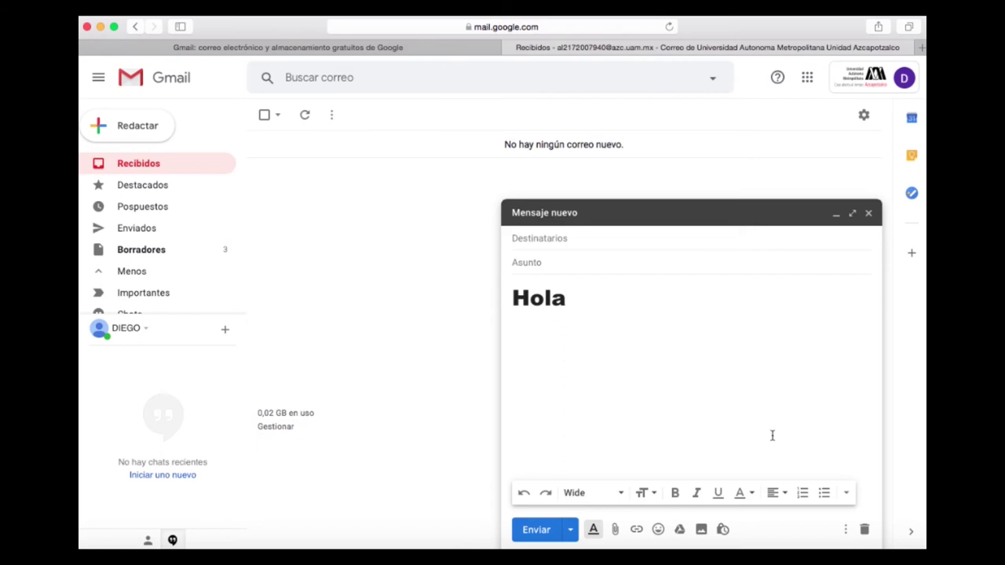
pyautogui.click(593, 530)
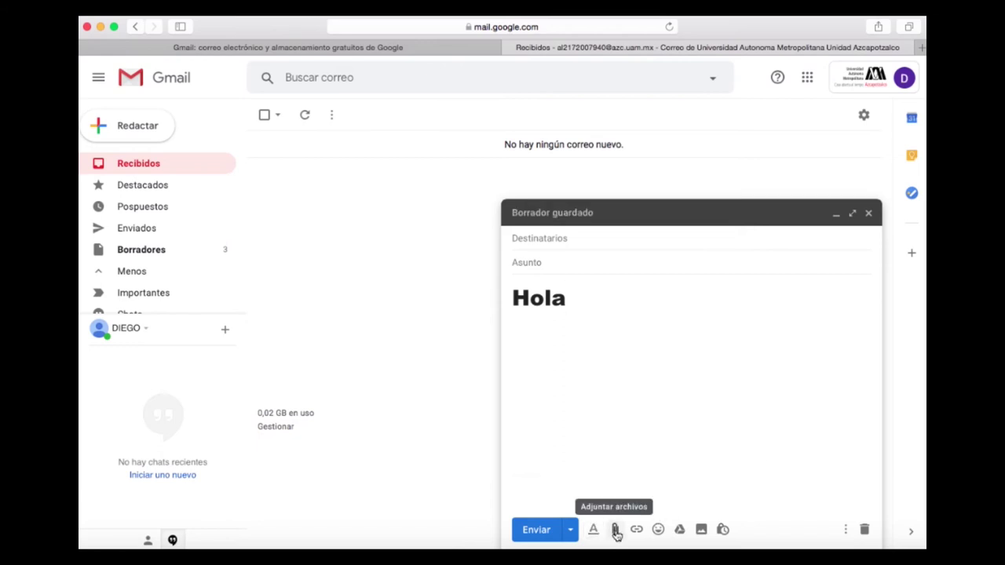
# - View the file attachment picker and the link editor, closing each without adding anything
pyautogui.click(617, 531)
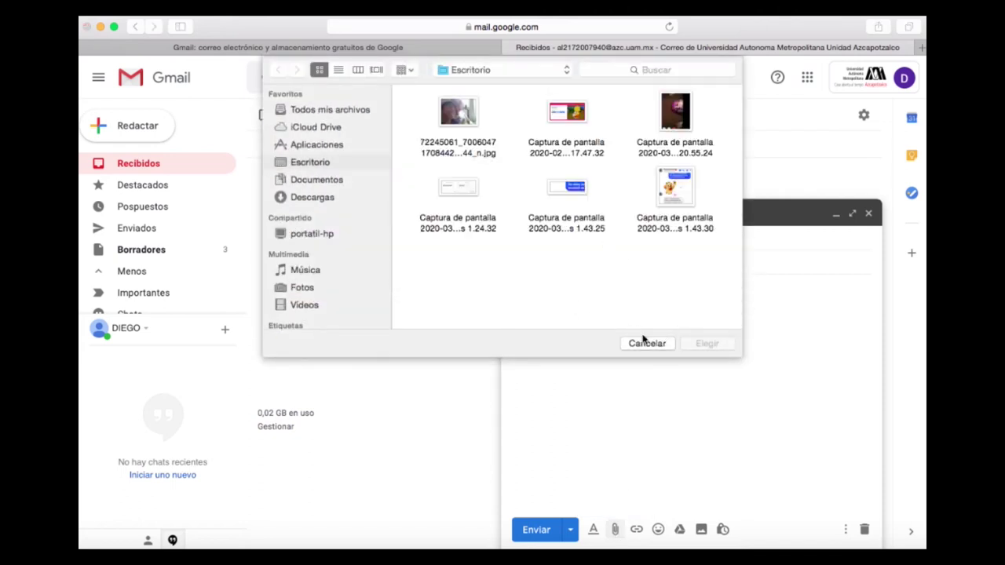
pyautogui.click(648, 344)
pyautogui.click(636, 530)
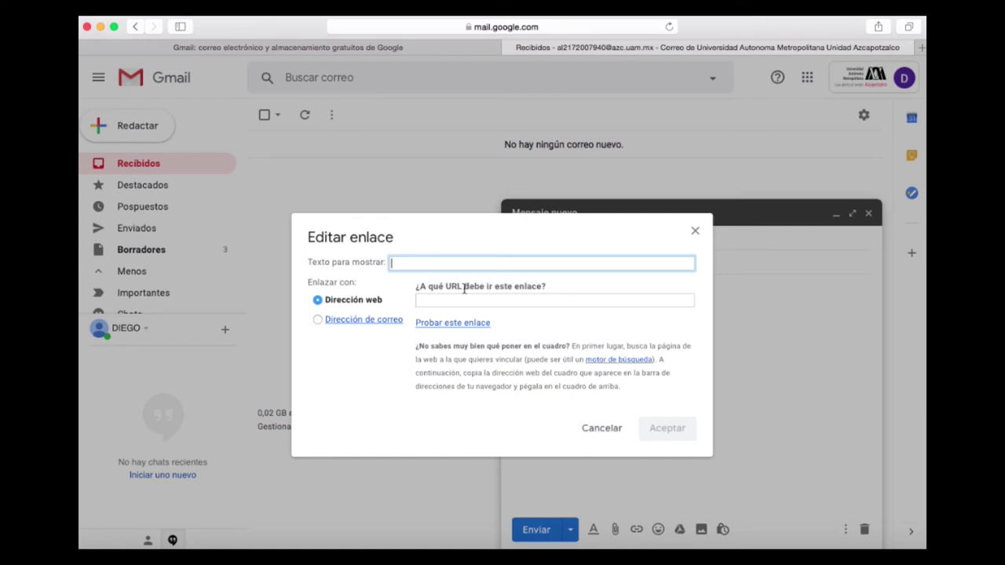
pyautogui.press('Escape')
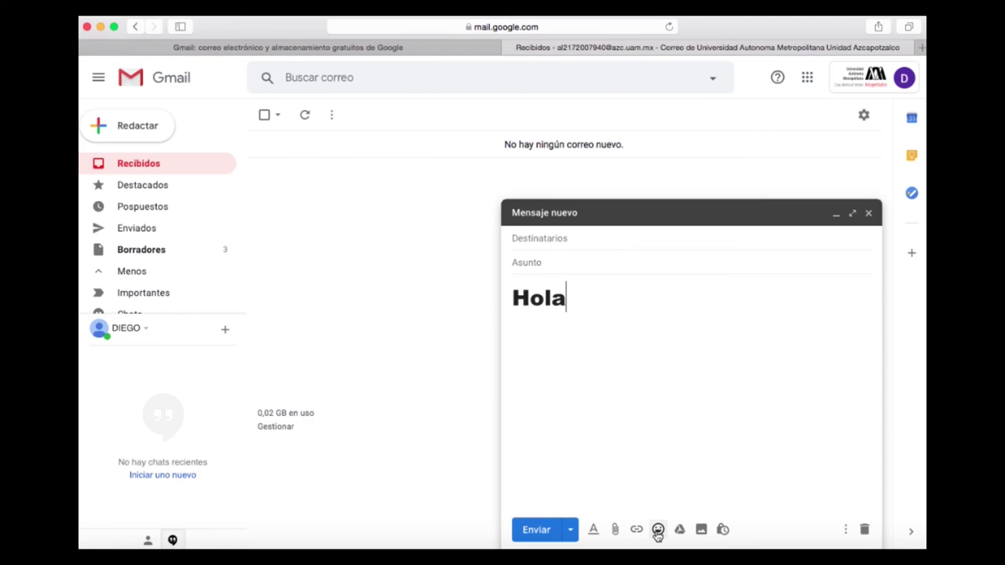
# - Insert the sunglasses smiley emoji after "Hola" and close the emoji picker
pyautogui.click(659, 531)
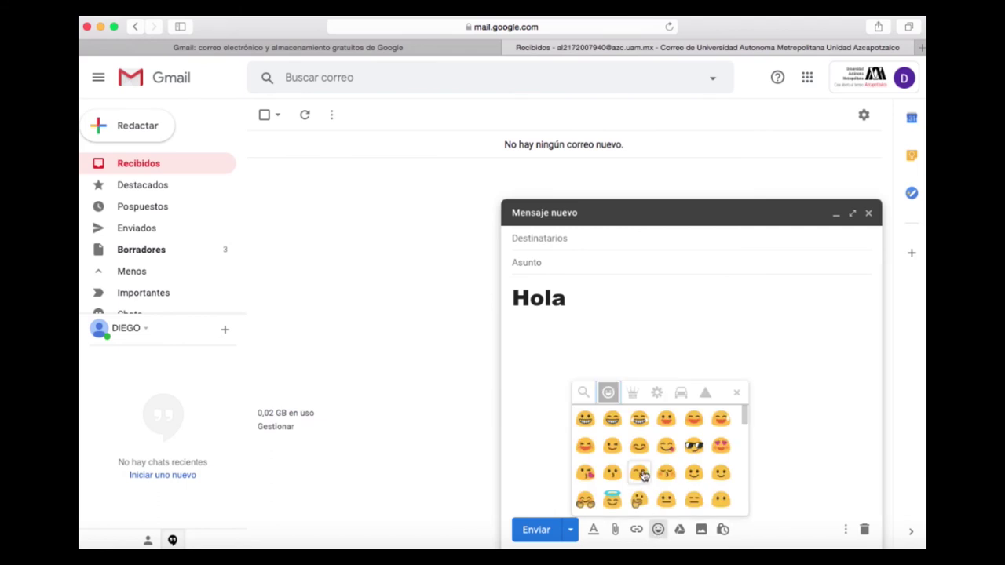
pyautogui.click(689, 453)
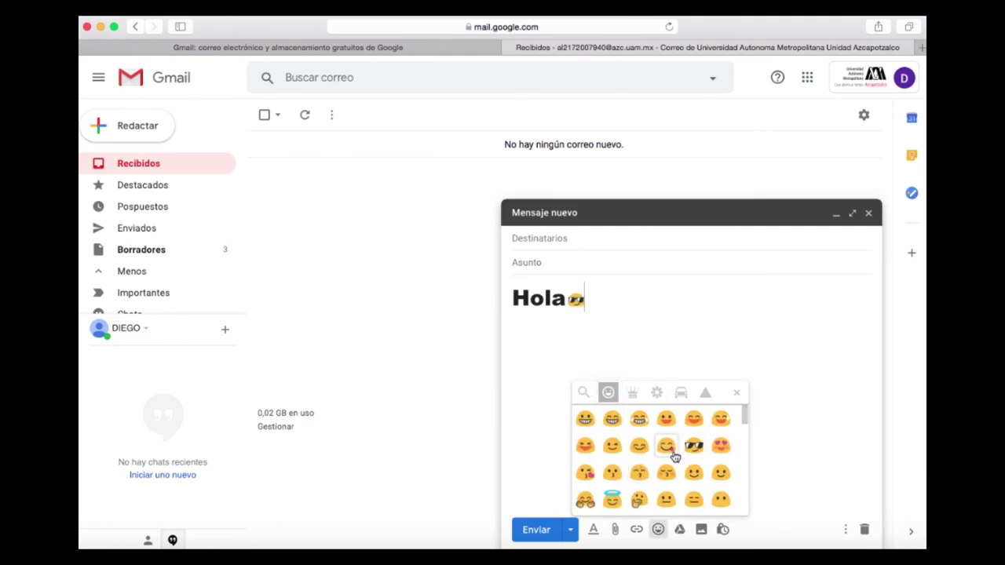
pyautogui.click(659, 531)
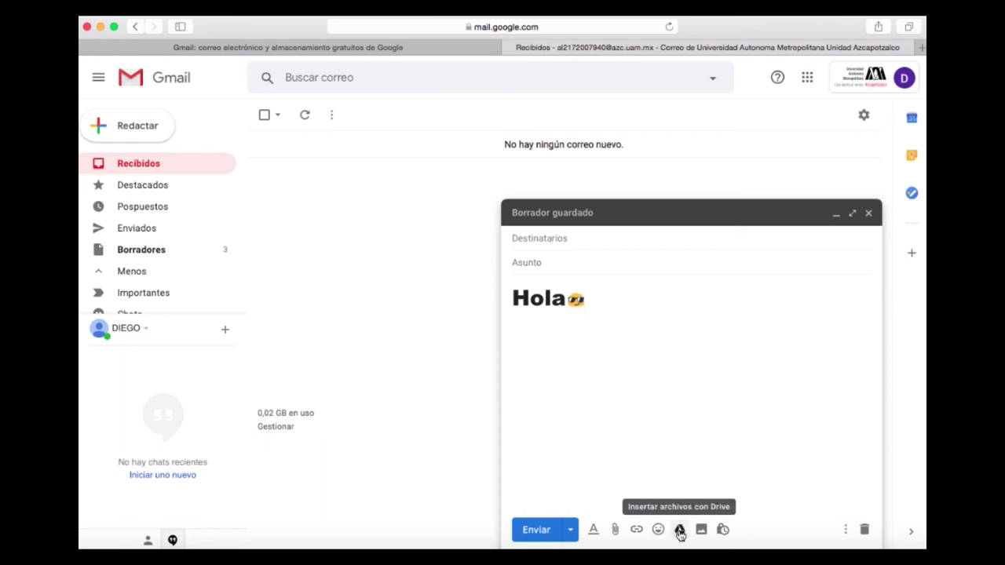
# - Examine the Google Drive file picker and the image sources Fotos, Álbumes, Subir and Dirección web, closing both dialogs without inserting anything
pyautogui.click(680, 531)
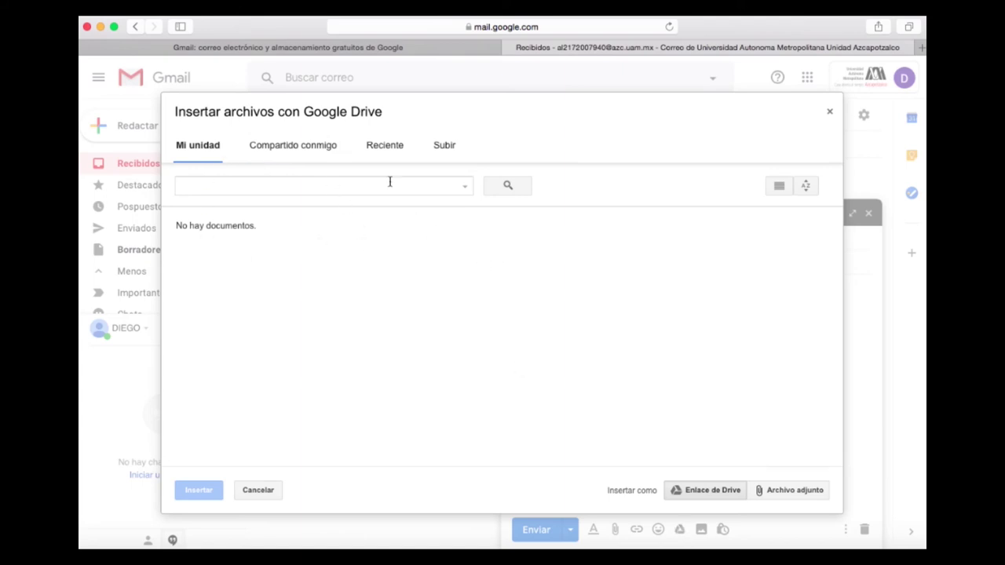
pyautogui.click(830, 113)
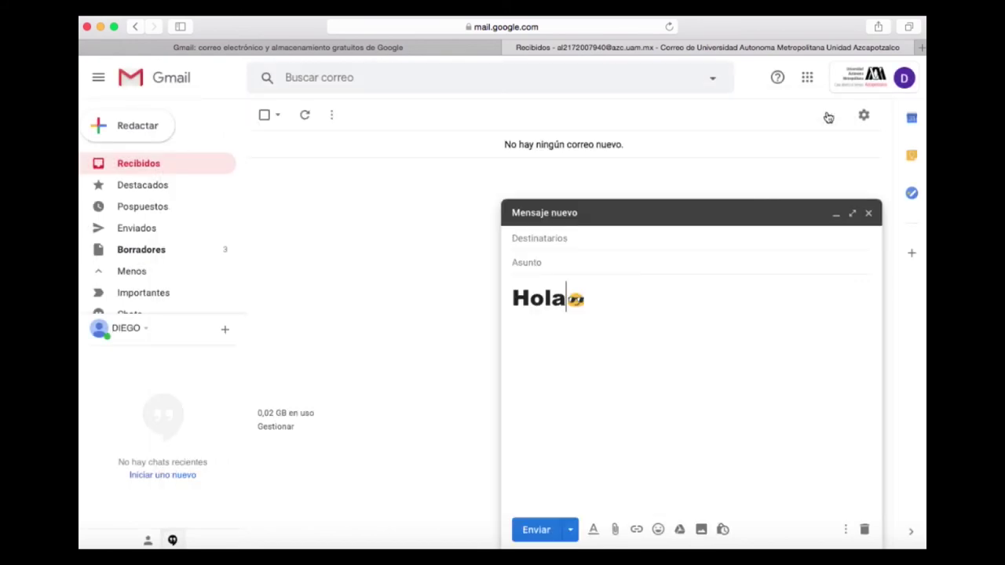
pyautogui.click(702, 531)
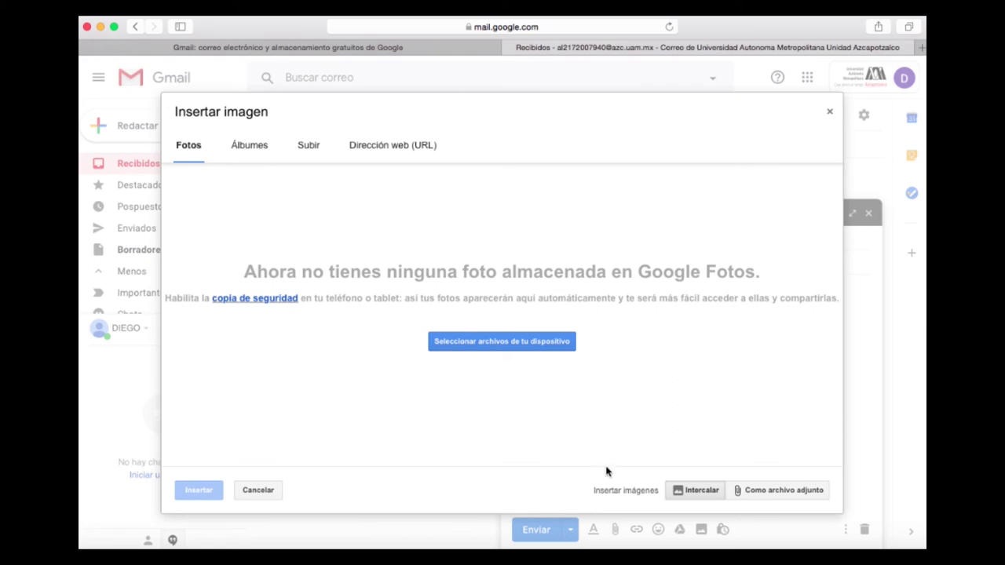
pyautogui.click(263, 148)
pyautogui.click(302, 151)
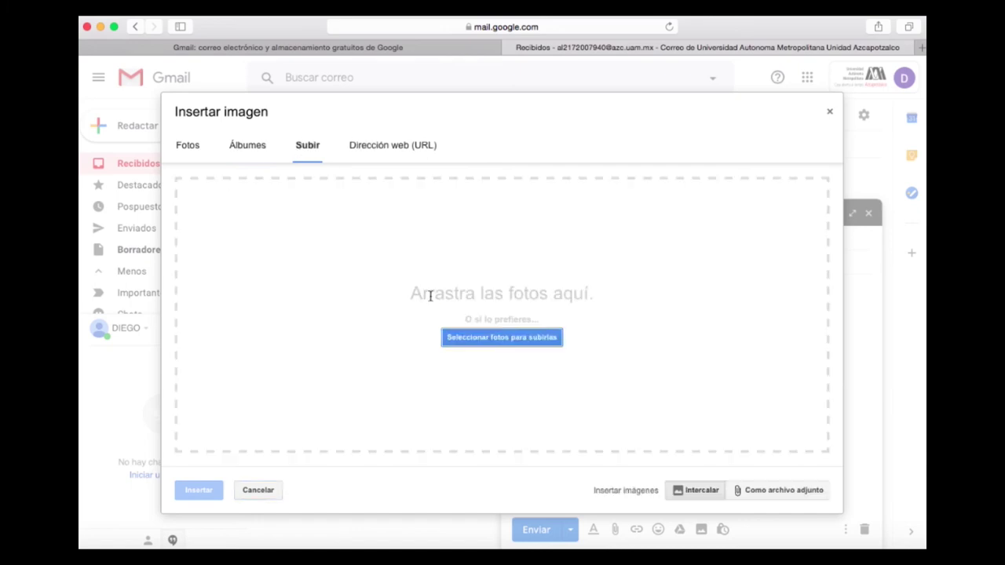
pyautogui.click(197, 155)
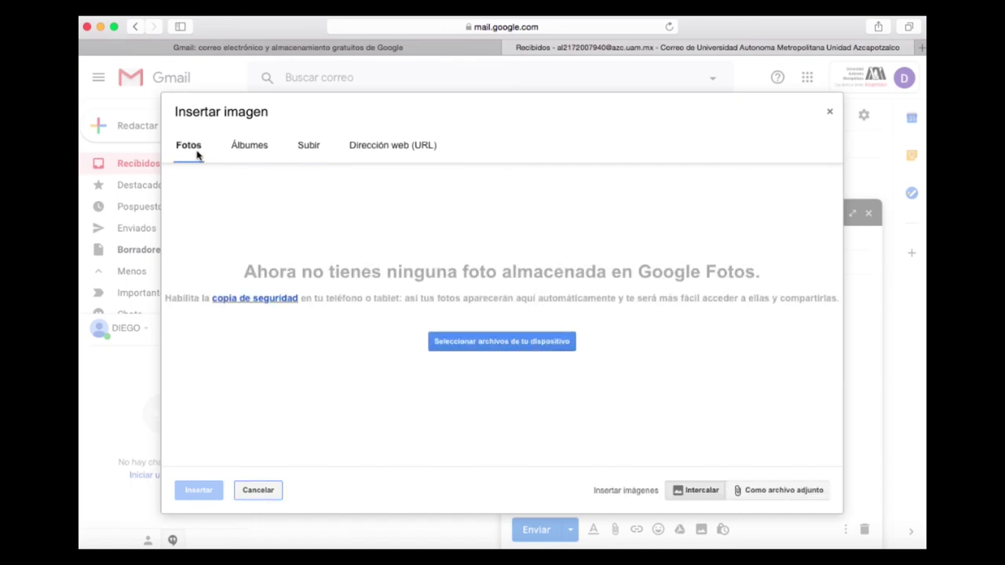
pyautogui.click(241, 153)
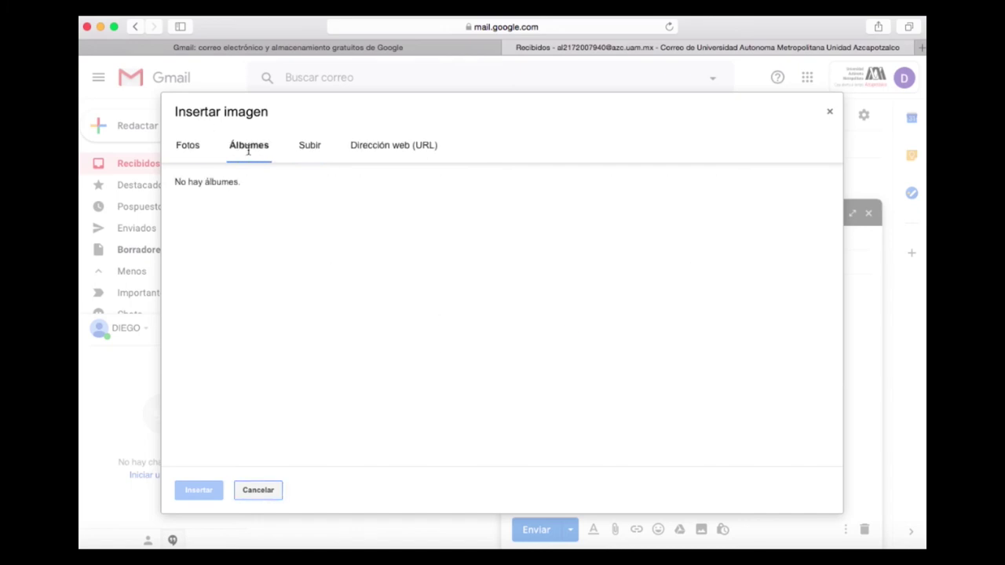
pyautogui.click(372, 156)
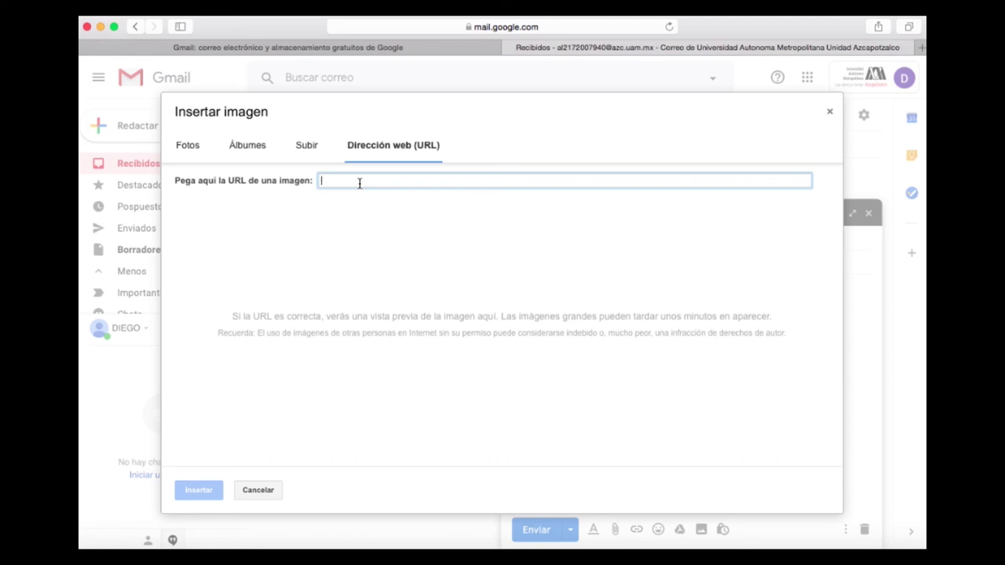
pyautogui.click(830, 111)
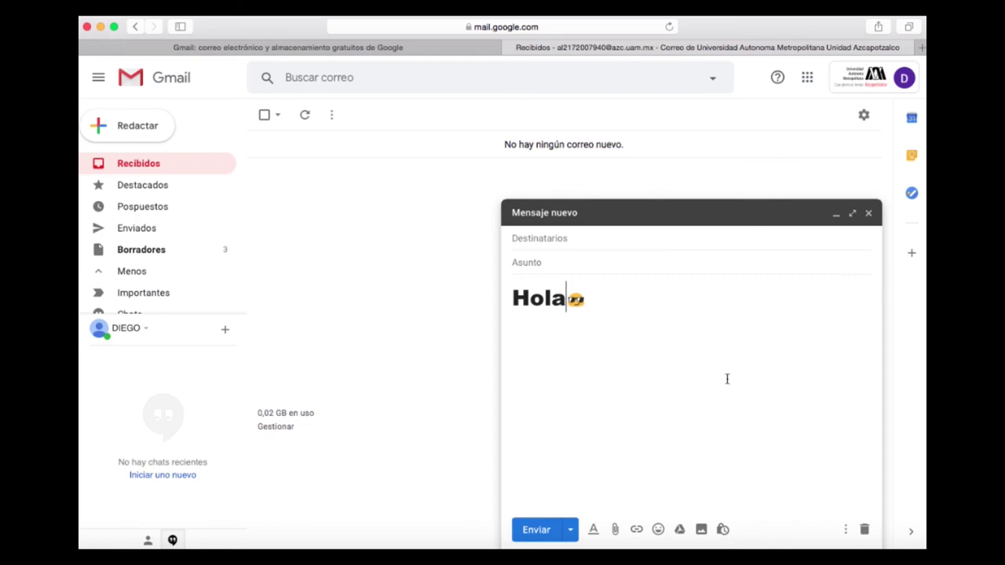
# - Show the Cc and CCO fields and enter the contact as the main recipient of the message
pyautogui.click(575, 232)
pyautogui.click(841, 243)
pyautogui.click(860, 259)
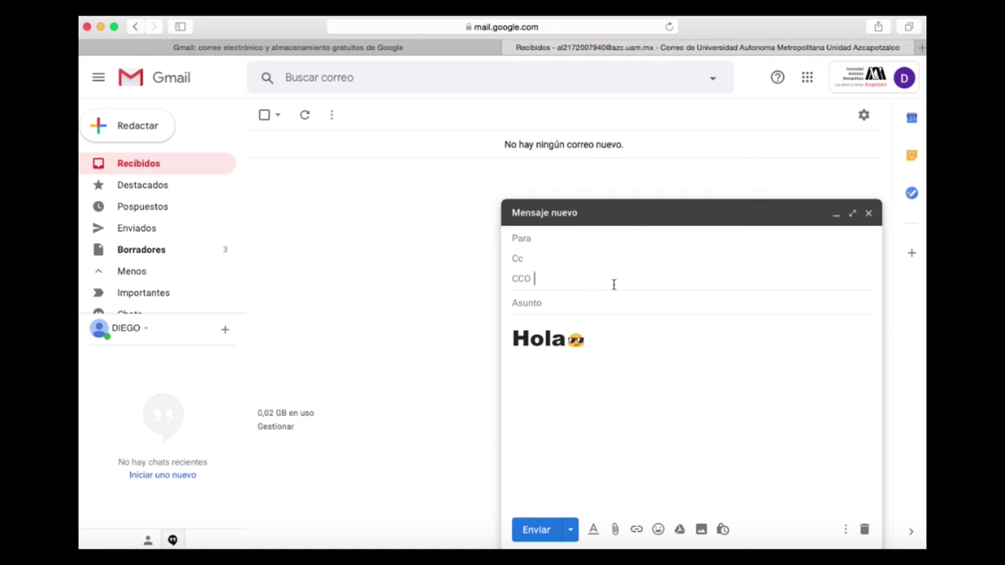
pyautogui.click(535, 240)
pyautogui.write('juan')
pyautogui.press('Return')
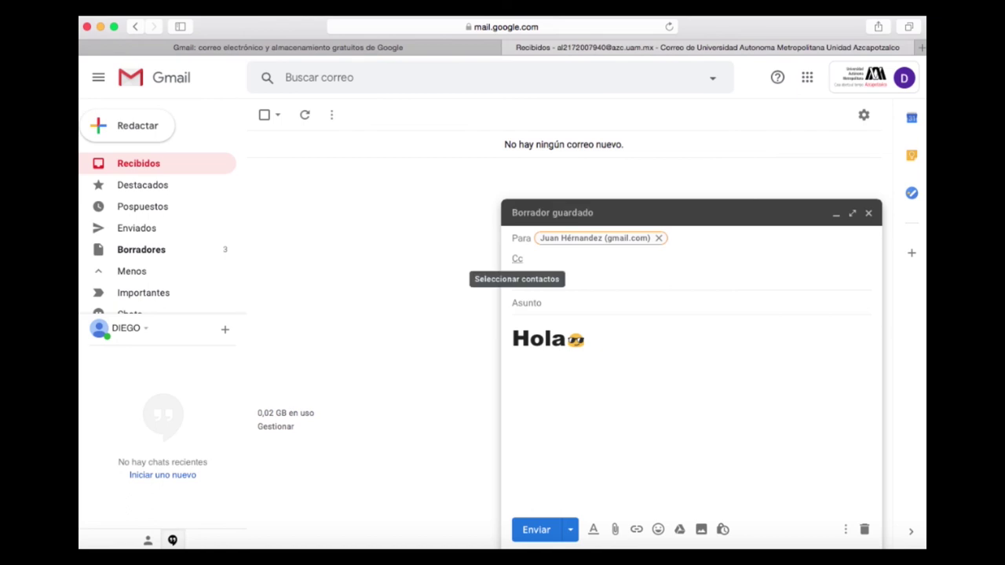
# - Visit the empty Cc and CCO fields, then minimize the message draft and restore it
pyautogui.click(588, 263)
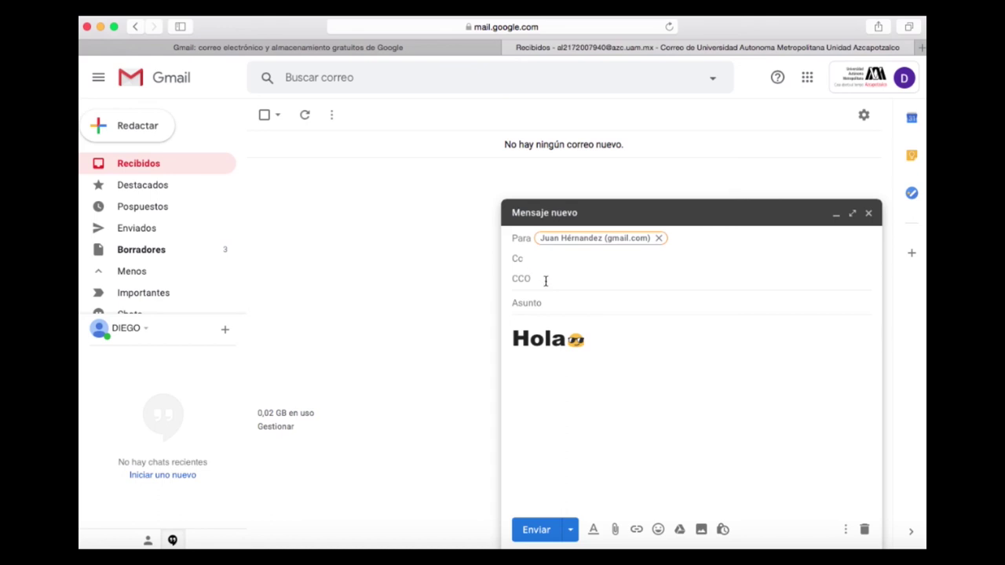
pyautogui.moveTo(546, 282); pyautogui.dragTo(527, 283)
pyautogui.click(597, 410)
pyautogui.click(657, 220)
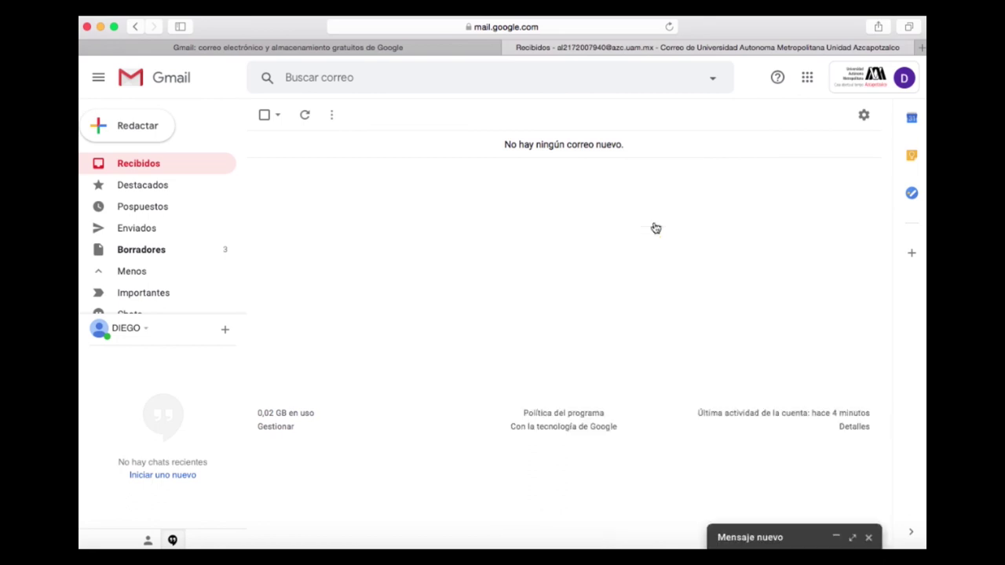
pyautogui.click(740, 537)
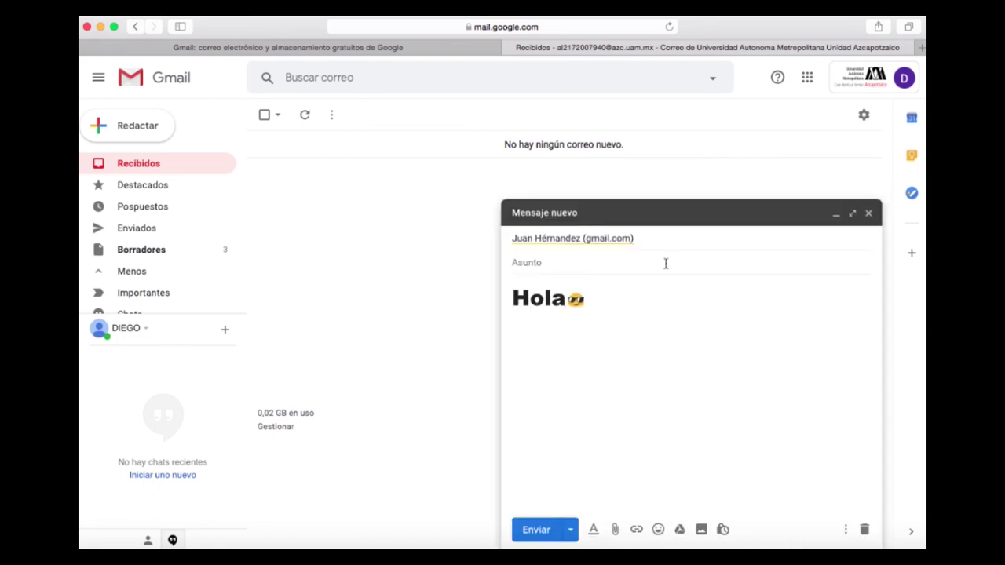
# - Expand the draft's recipients area and display both the CCO and Cc fields
pyautogui.click(654, 241)
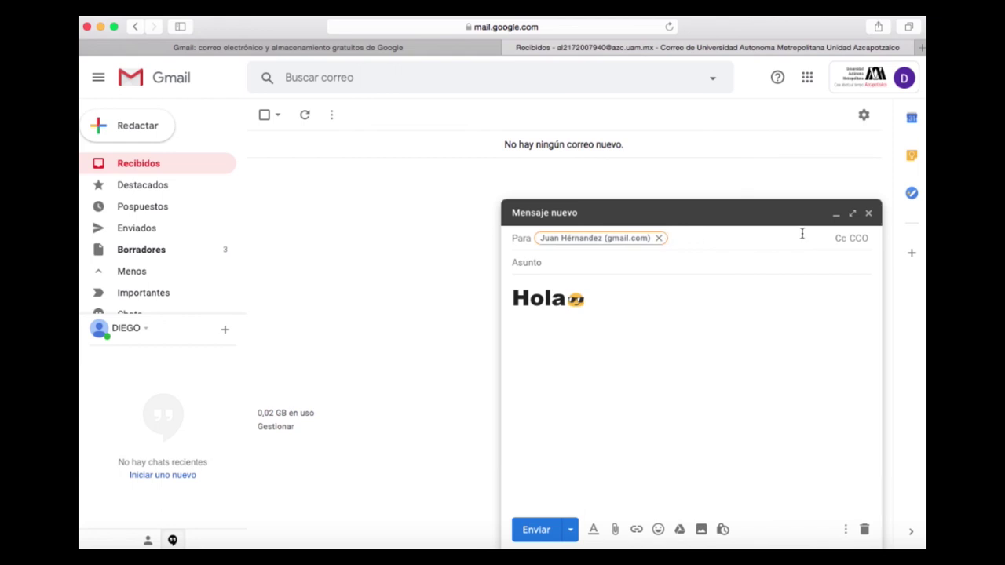
pyautogui.click(859, 238)
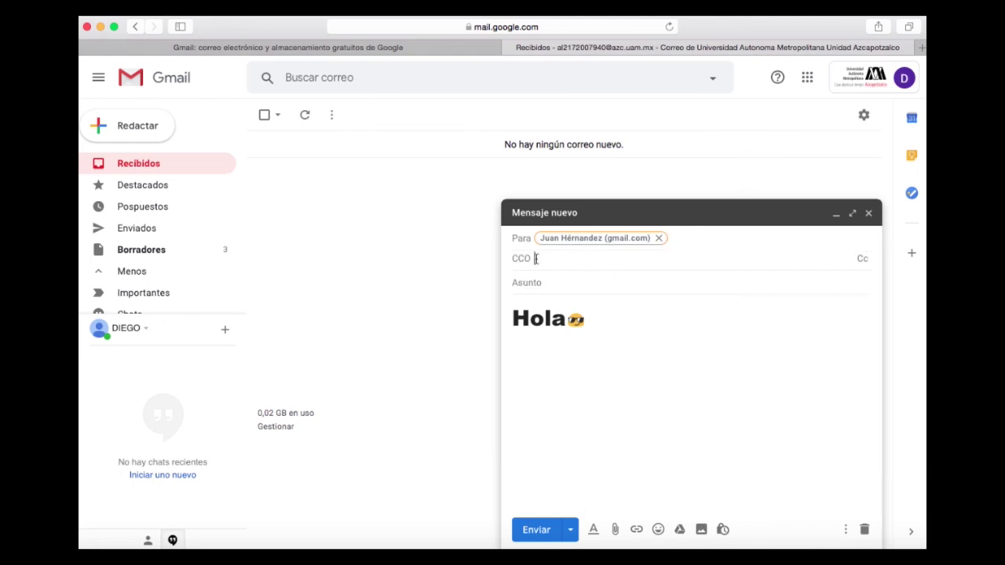
pyautogui.click(862, 259)
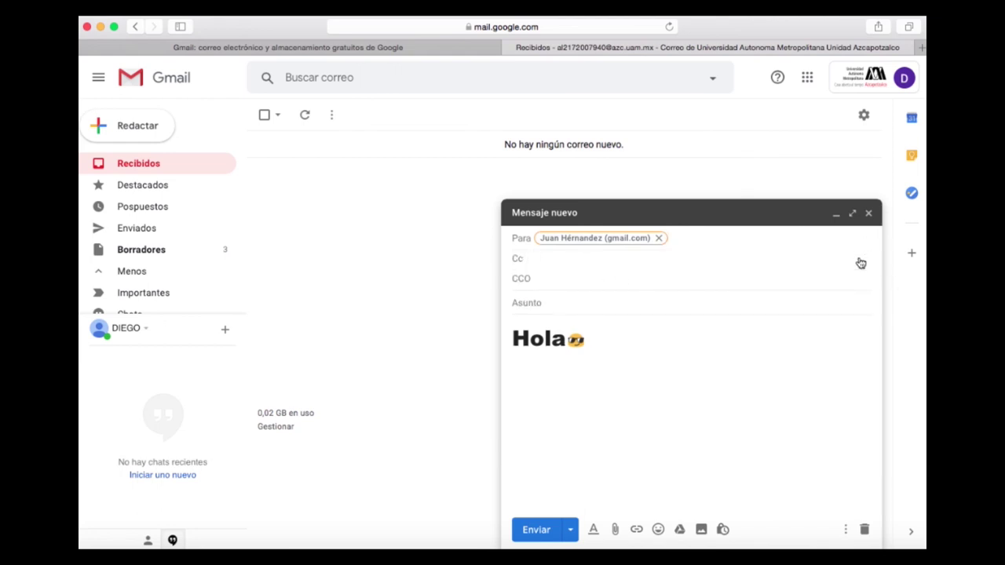